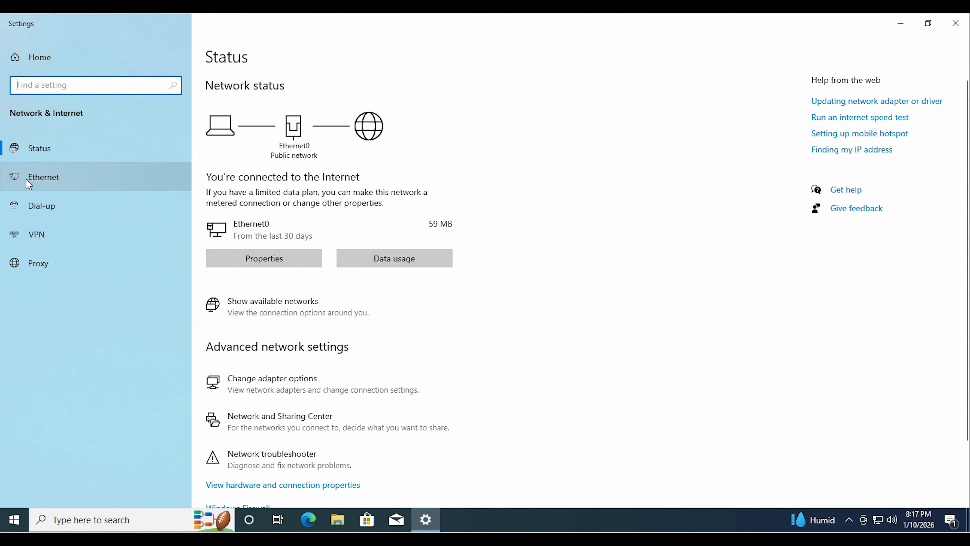
# Open the properties of the Ethernet0 network adapter and disable Internet Protocol Version 6 (TCP/IPv6).
pyautogui.click(29, 184)
pyautogui.click(872, 102)
pyautogui.click(785, 95)
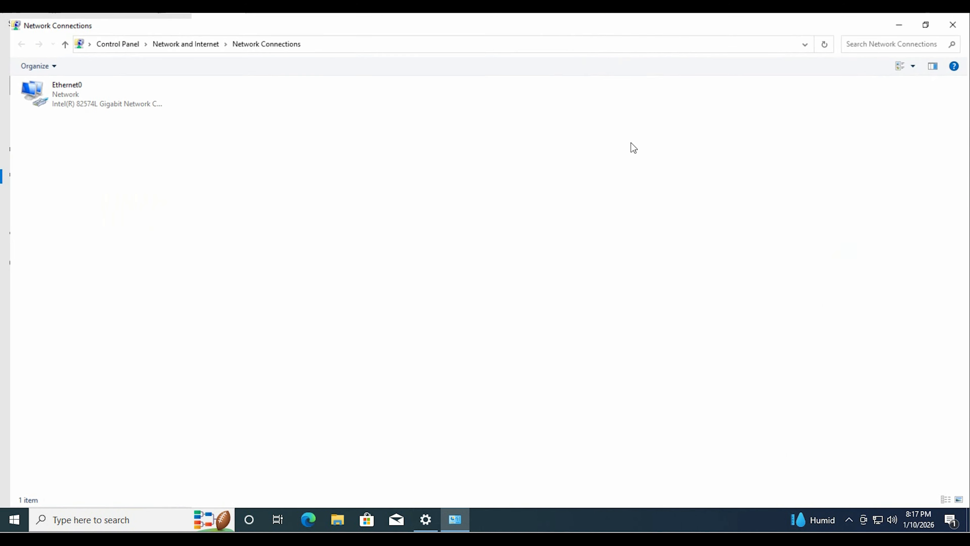
pyautogui.click(79, 87)
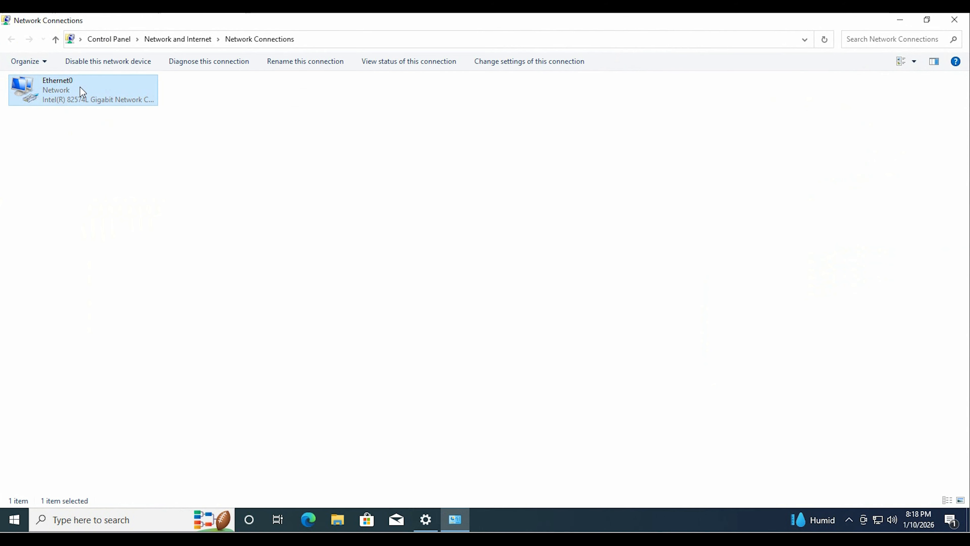
pyautogui.doubleClick(80, 87)
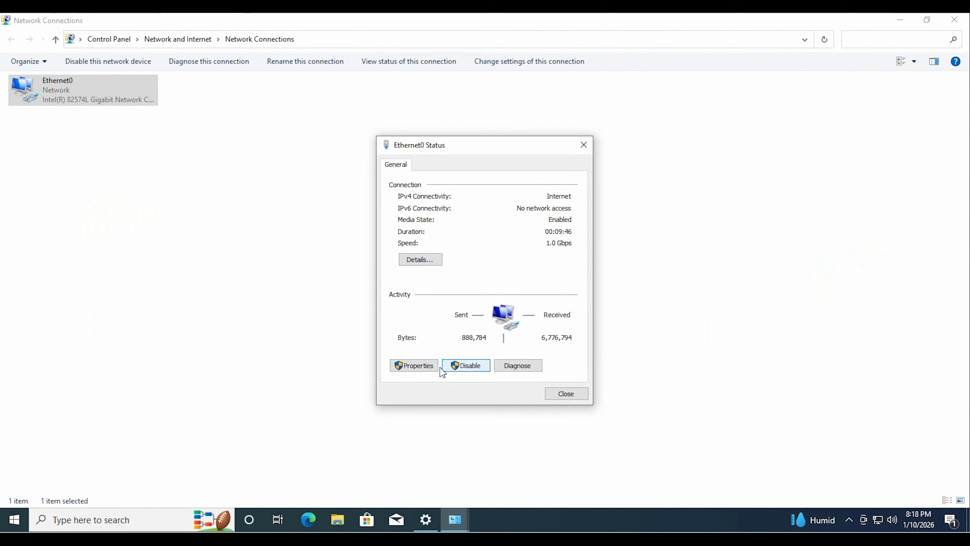
pyautogui.click(412, 365)
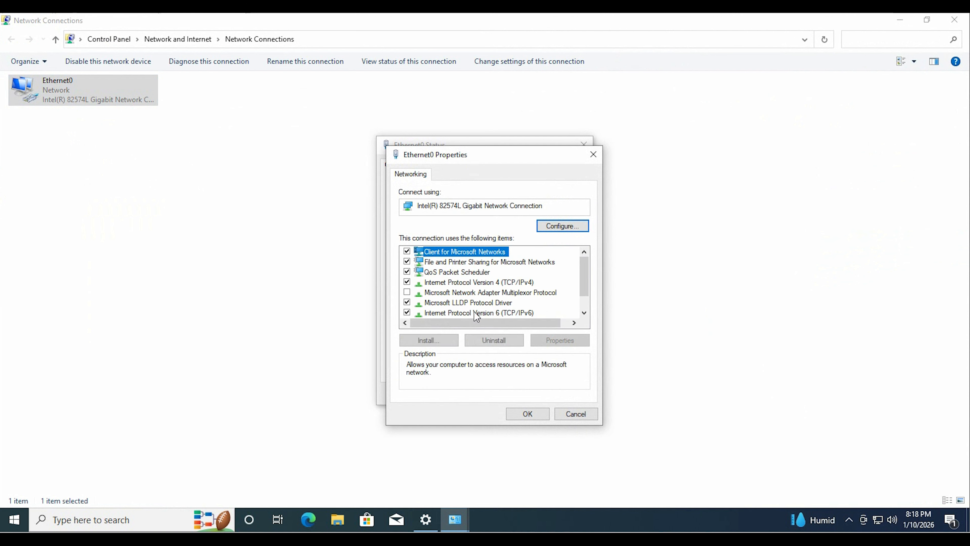
pyautogui.click(408, 312)
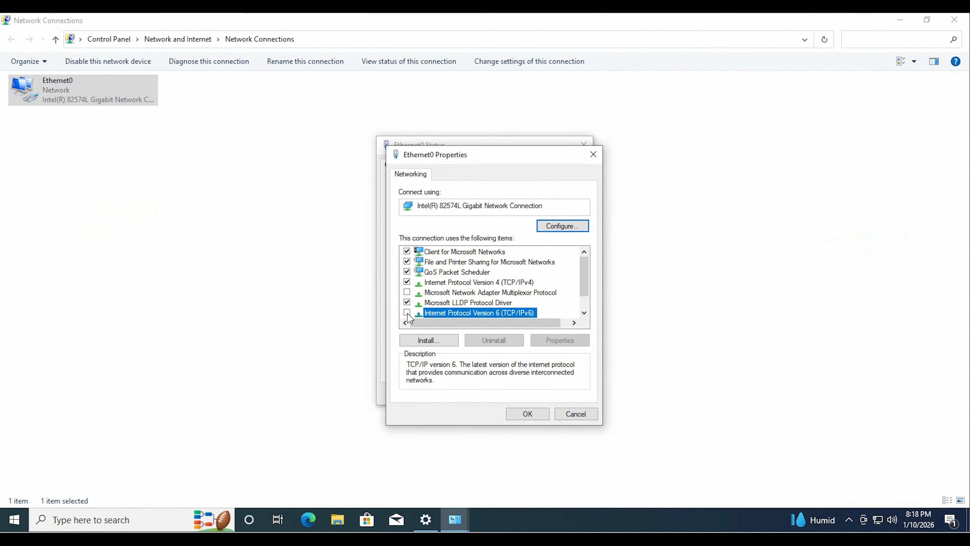
# Configure Ethernet0's IPv4 with static IP 192.168.70.30, subnet mask 255.255.255.0, default gateway 192.168.70.10 and preferred DNS 127.0.0.1, and save.
pyautogui.doubleClick(505, 284)
pyautogui.click(457, 287)
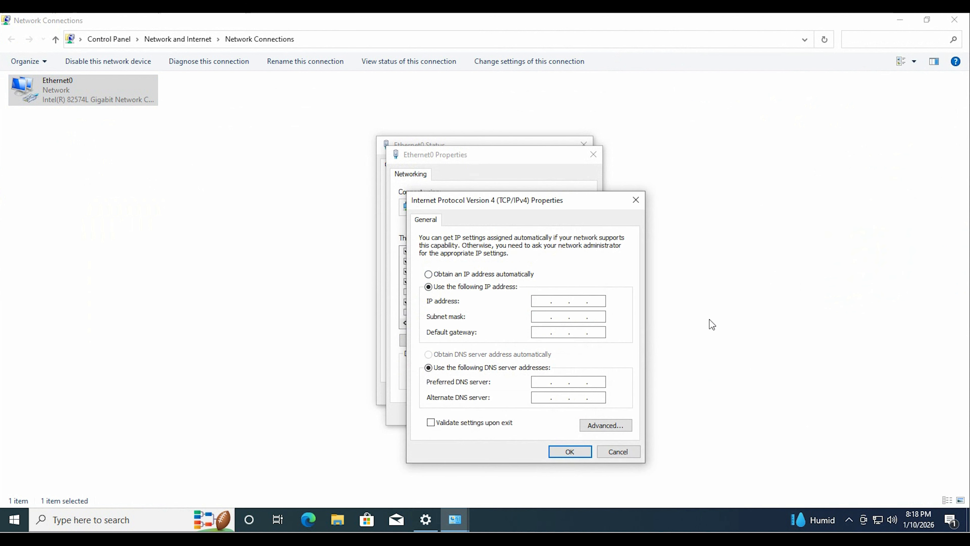
pyautogui.click(542, 302)
pyautogui.write('192 . 168 . 70 .')
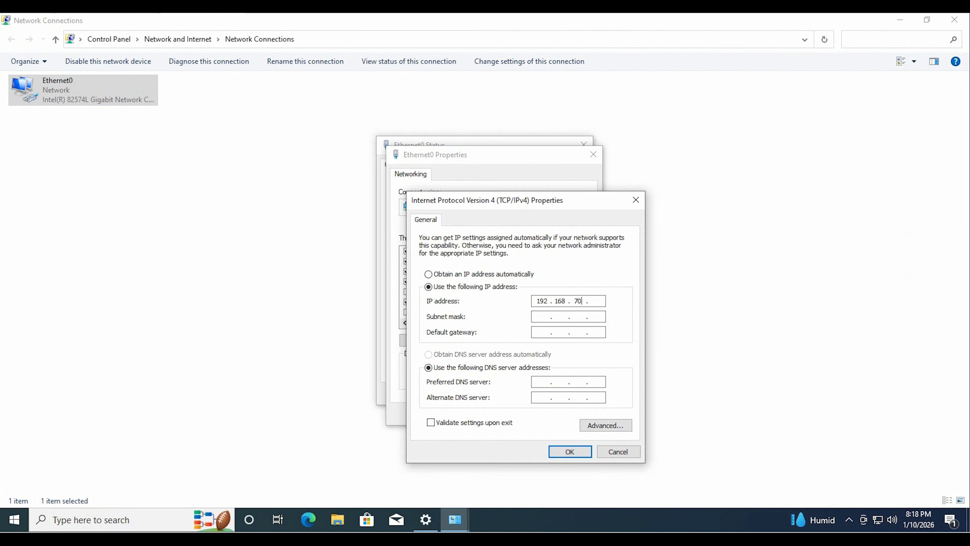
pyautogui.click(541, 317)
pyautogui.write('0 . 0 . 1')
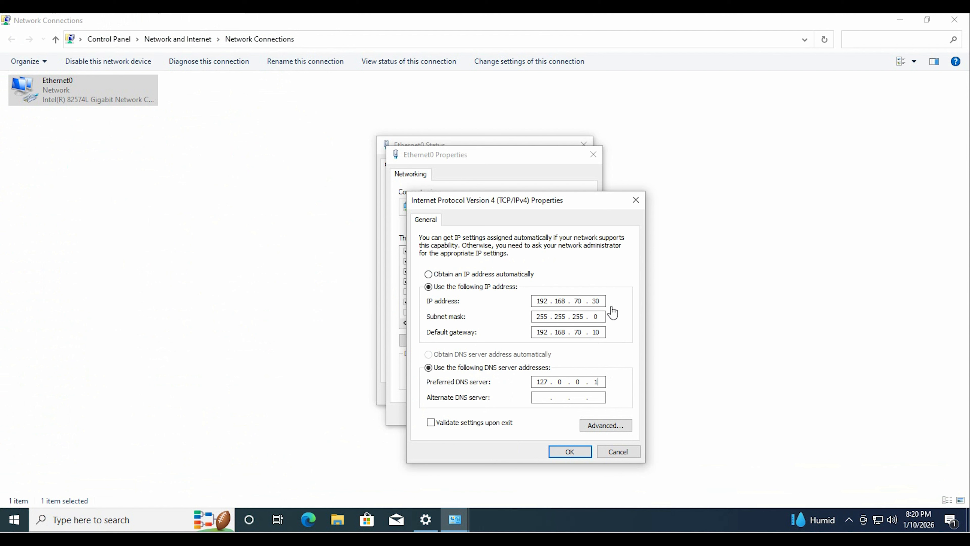
pyautogui.click(564, 456)
pyautogui.click(527, 413)
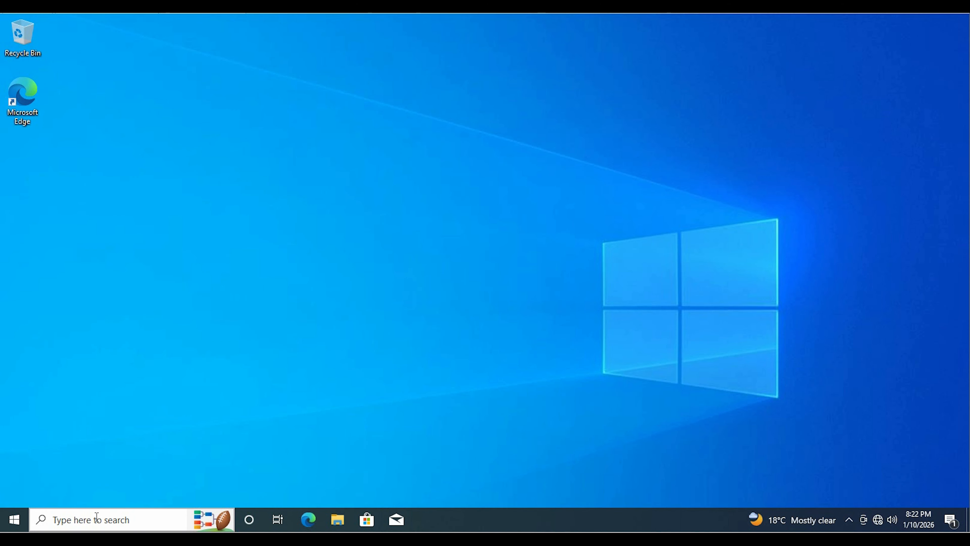
# Find the advanced system settings and set the computer description to CAC-AdminPC.
pyautogui.click(97, 519)
pyautogui.write('ad')
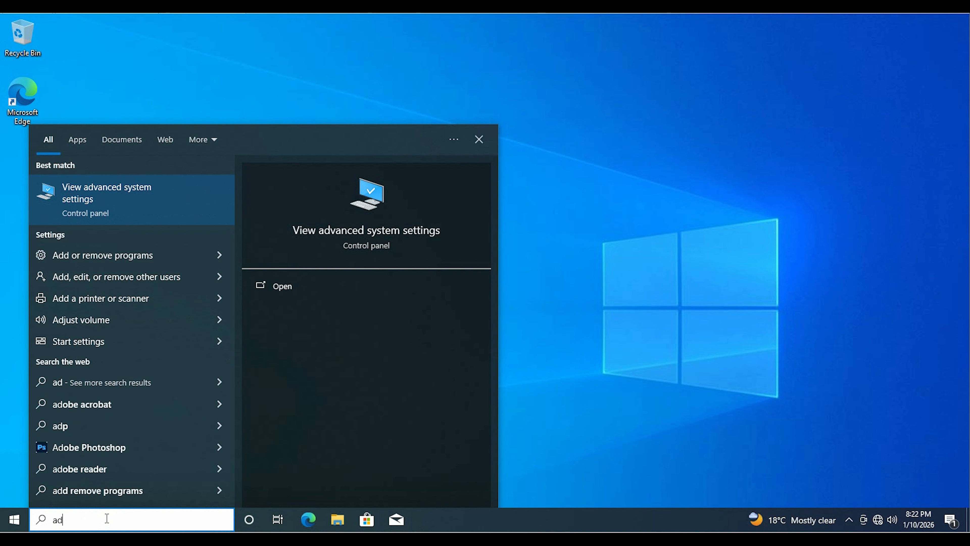
pyautogui.click(81, 208)
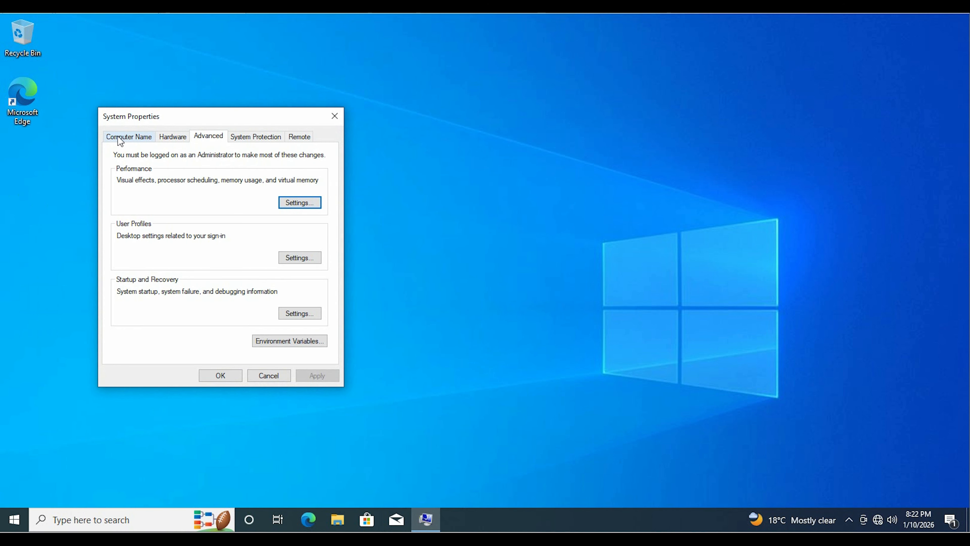
pyautogui.click(118, 136)
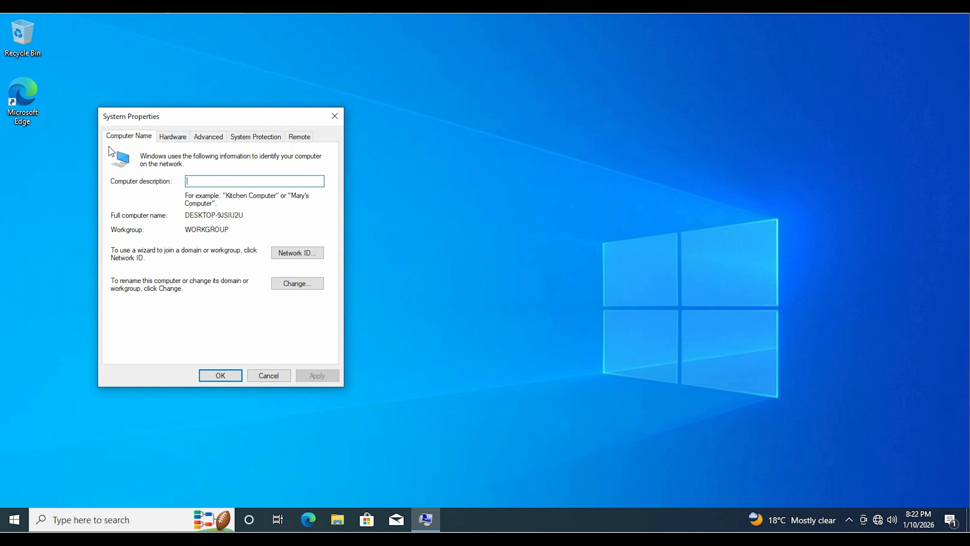
pyautogui.click(225, 181)
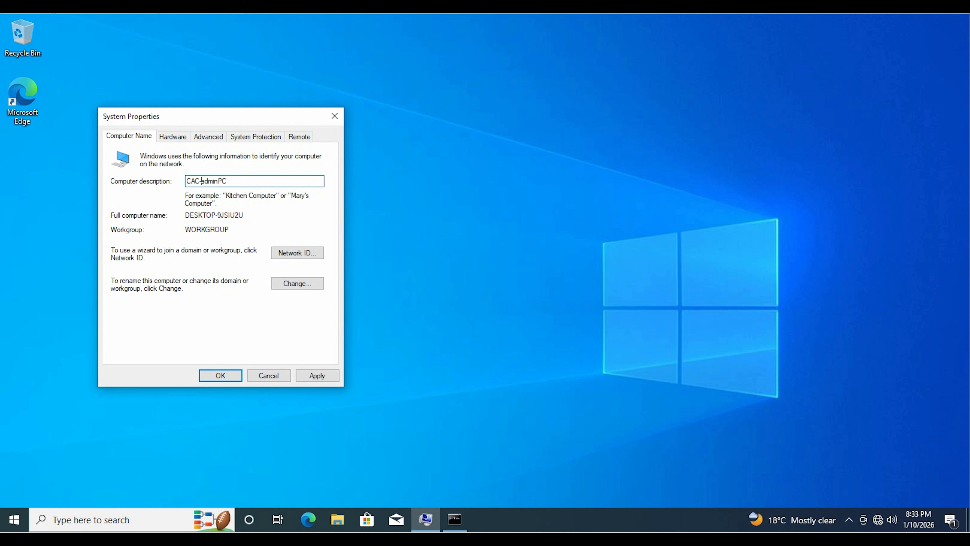
pyautogui.press('Delete')
pyautogui.write('AC-AdminPC')
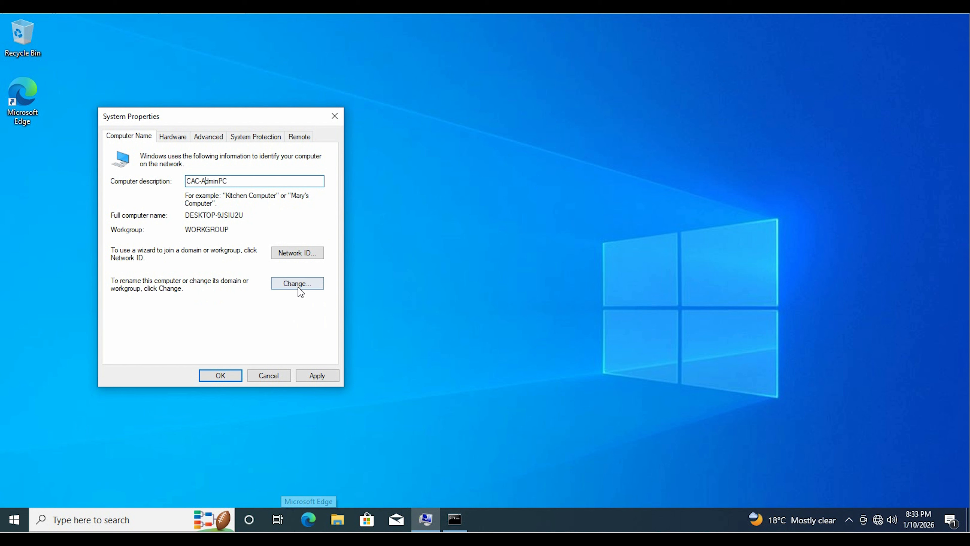
# Enter cac-adminpc as the computer name and try to join the cac.local domain.
pyautogui.click(289, 285)
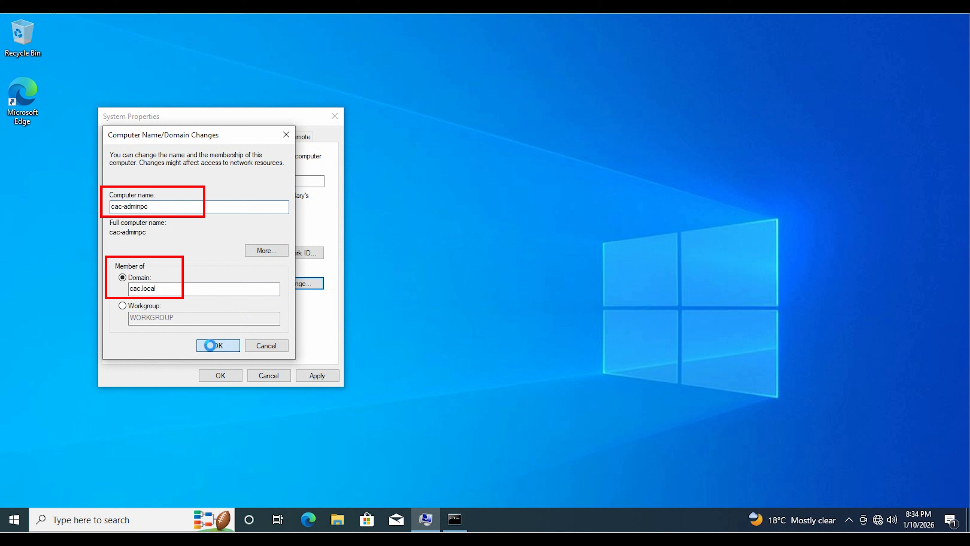
pyautogui.click(210, 345)
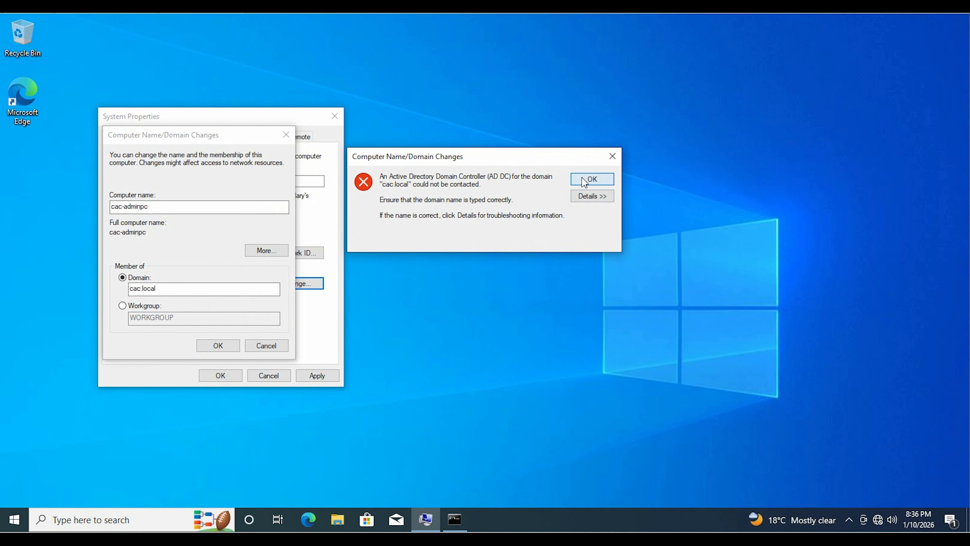
pyautogui.click(591, 179)
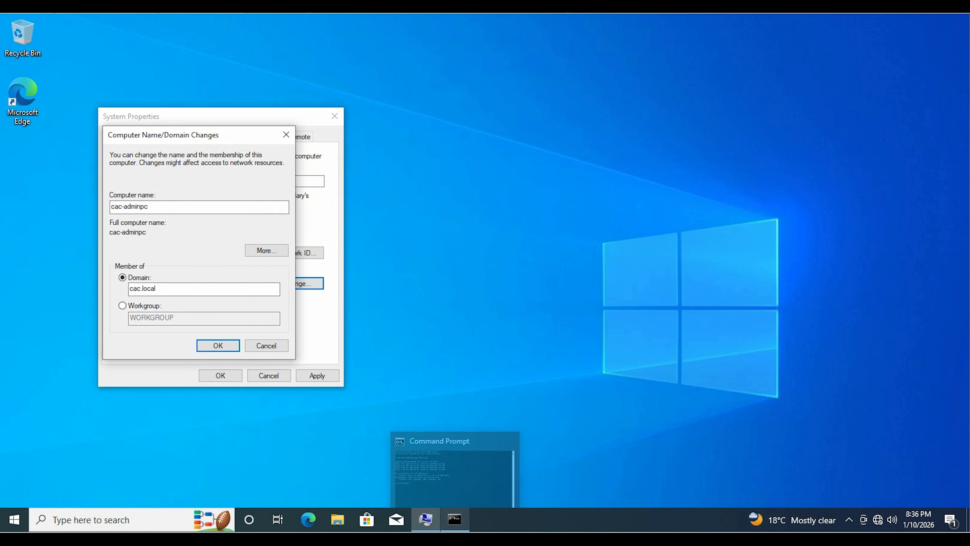
# Replace the preferred DNS server in Ethernet0's IPv4 properties with an address beginning 192.168, and save the adapter settings.
pyautogui.rightClick(875, 518)
pyautogui.click(849, 503)
pyautogui.click(41, 176)
pyautogui.click(840, 96)
pyautogui.click(99, 100)
pyautogui.doubleClick(98, 103)
pyautogui.click(425, 365)
pyautogui.doubleClick(497, 280)
pyautogui.doubleClick(549, 382)
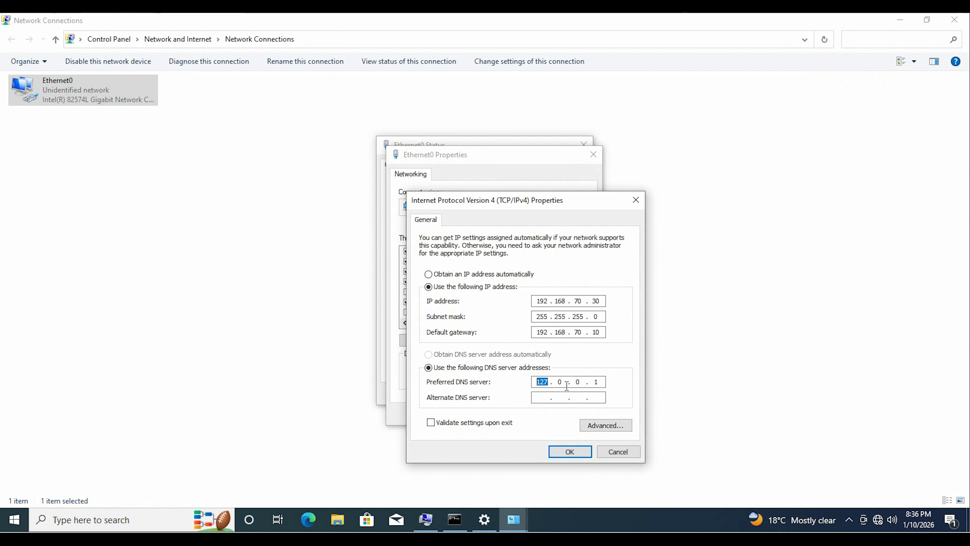
pyautogui.write('192 . 168')
pyautogui.click(570, 452)
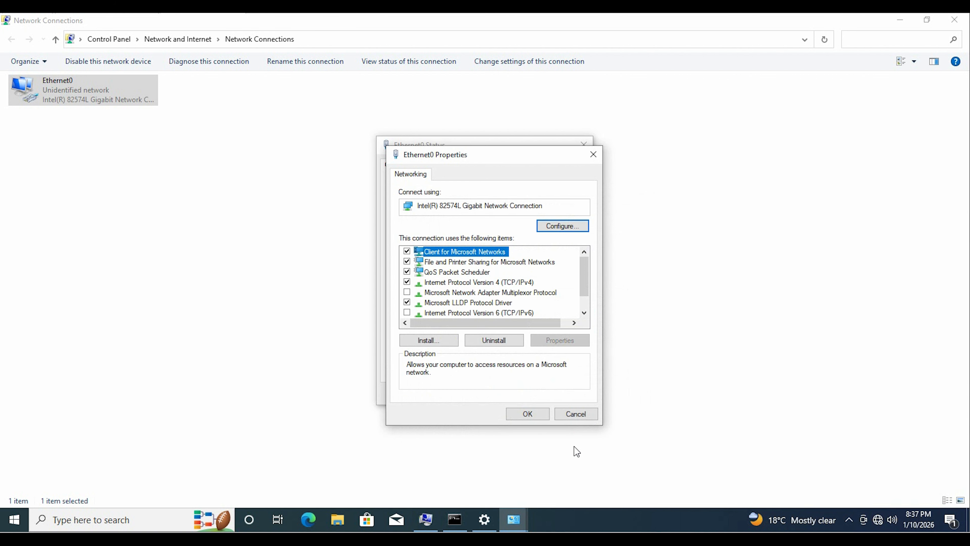
pyautogui.click(529, 416)
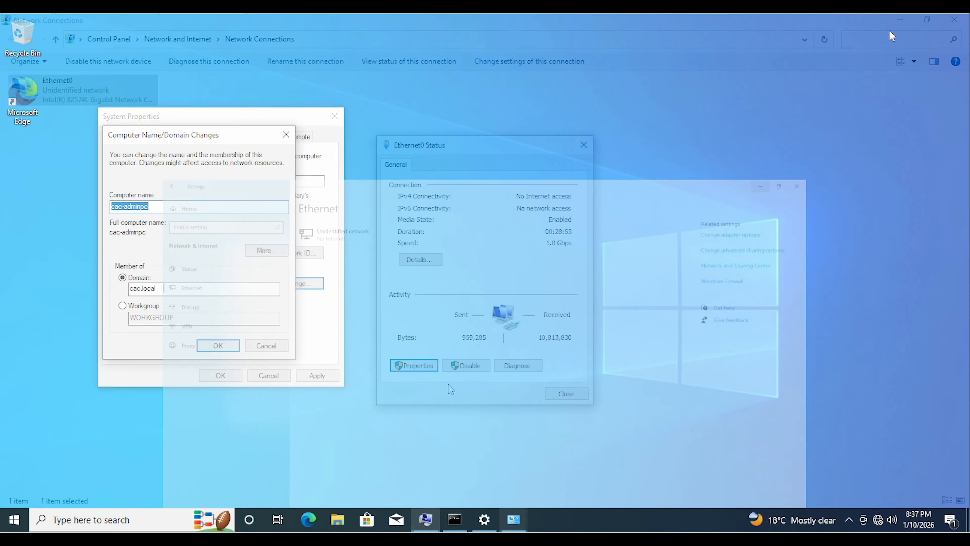
# Submit the cac.local domain join again, authorizing it with the user name adminstrator and the account password.
pyautogui.click(217, 344)
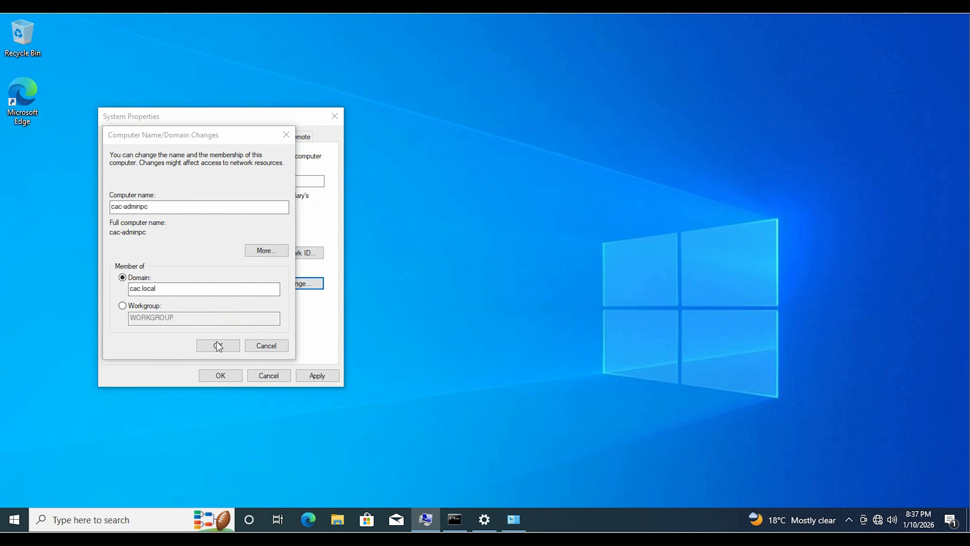
pyautogui.moveTo(162, 163); pyautogui.dragTo(464, 194)
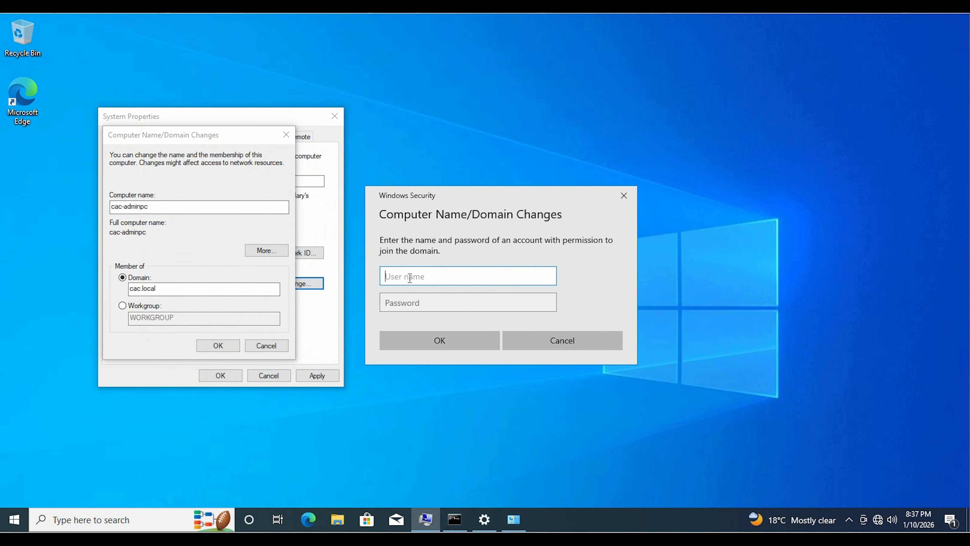
pyautogui.write('adminstrator')
pyautogui.press('Tab')
pyautogui.write('•••••••••••••')
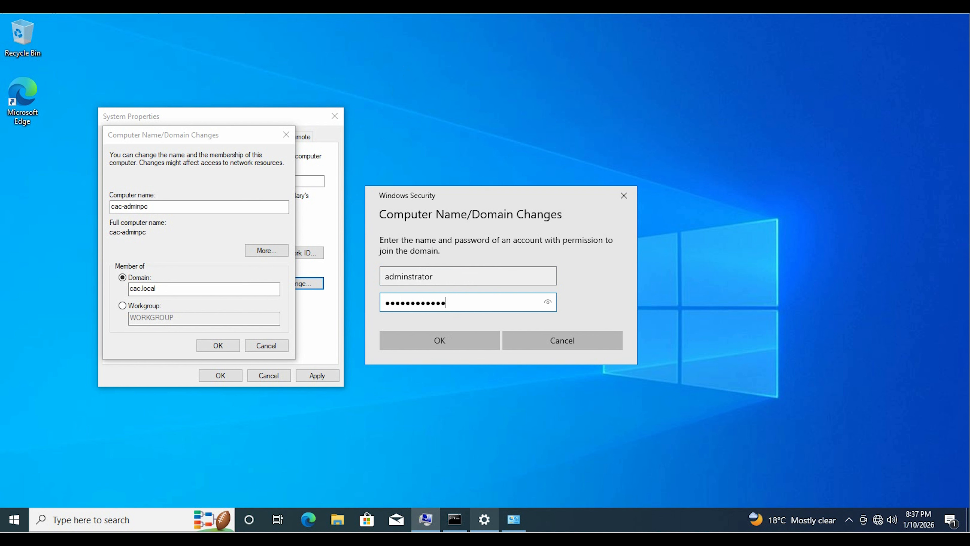
pyautogui.click(441, 339)
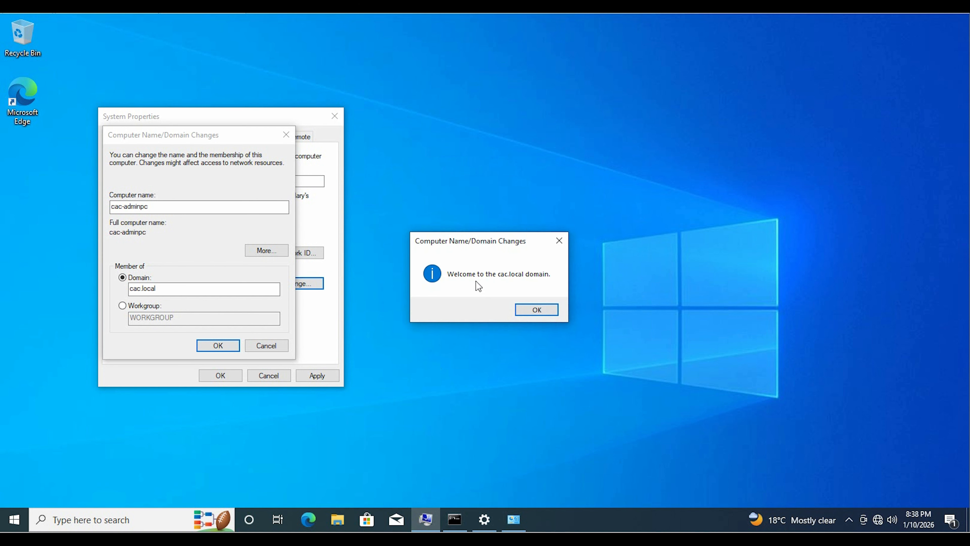
# Acknowledge the domain join messages, apply the System Properties changes and restart the computer.
pyautogui.click(529, 312)
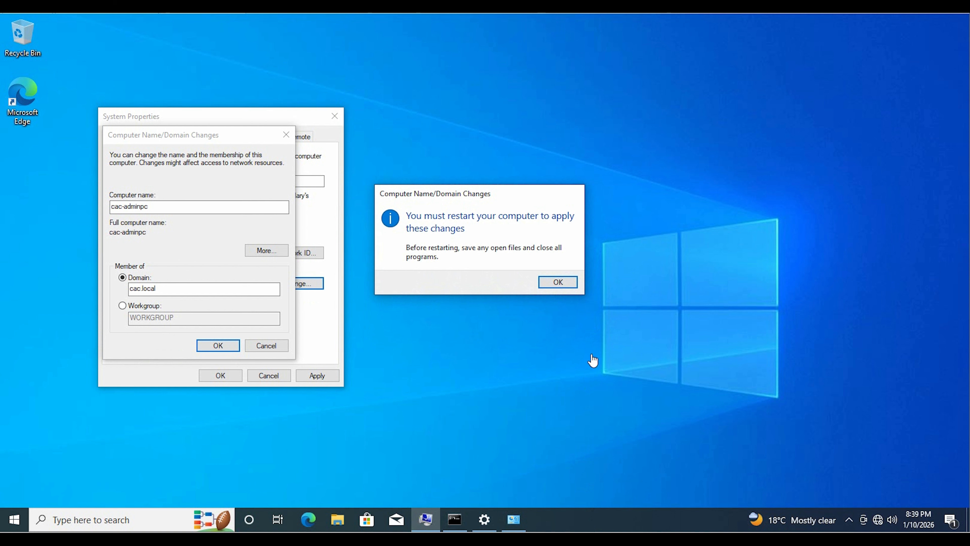
pyautogui.click(562, 283)
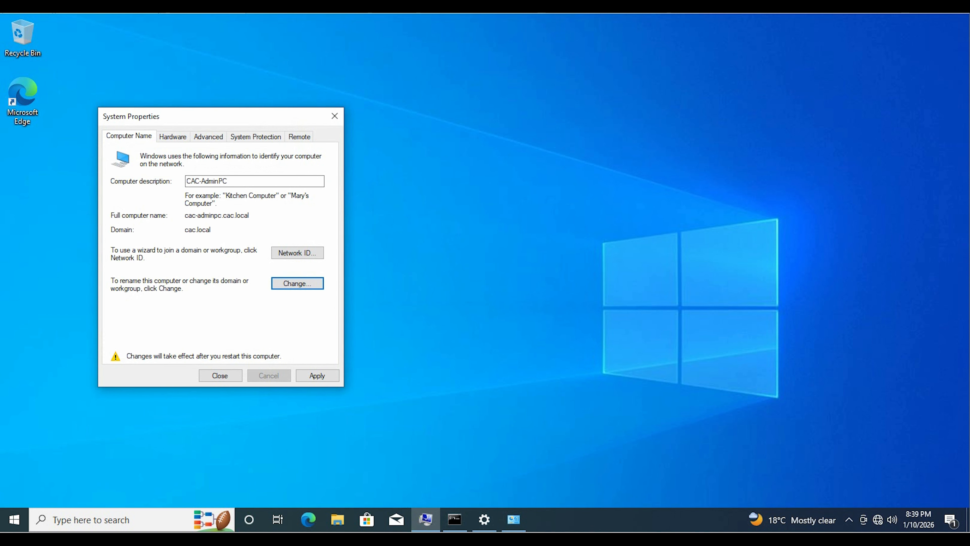
pyautogui.click(316, 376)
pyautogui.click(490, 278)
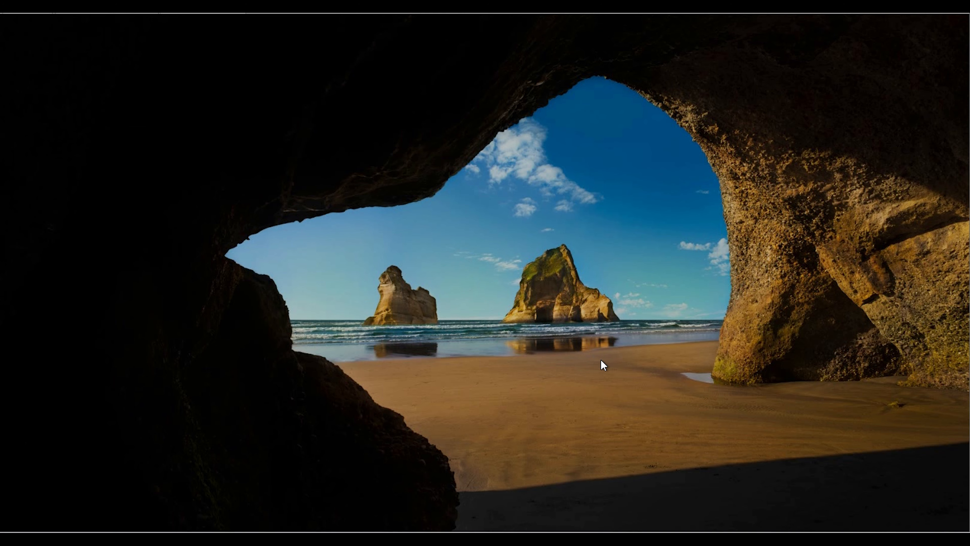
# Choose to sign in as another user and enter the domain administrator's user name.
pyautogui.click(638, 365)
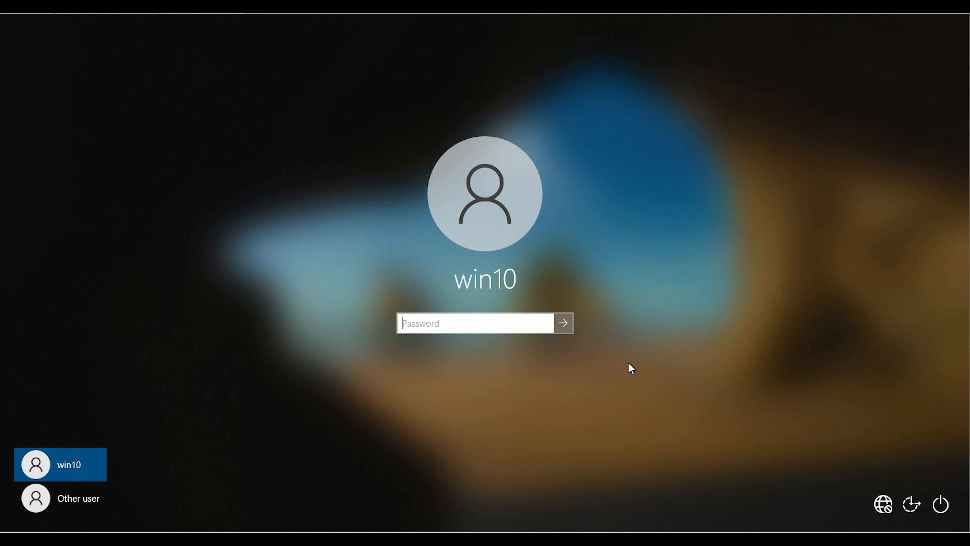
pyautogui.click(72, 495)
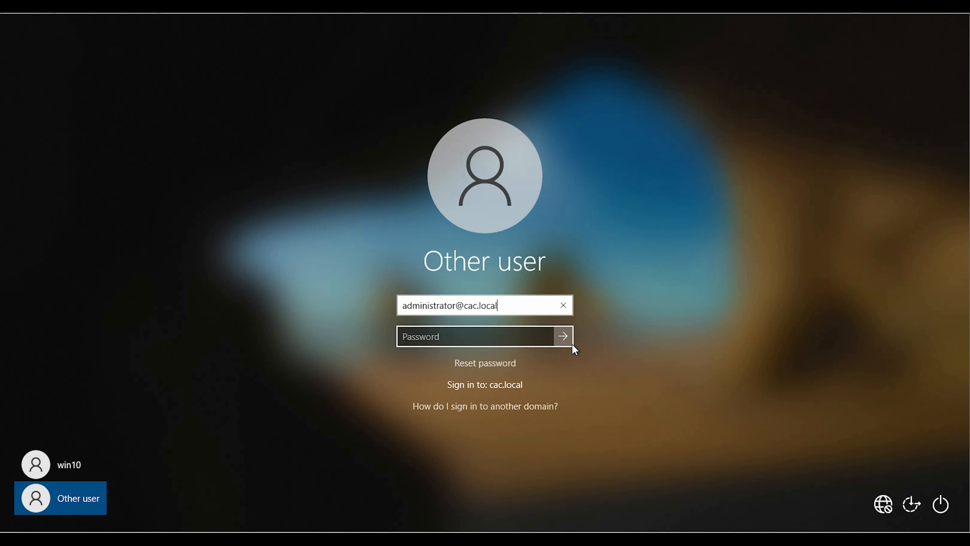
pyautogui.click(484, 335)
pyautogui.write('••••')
pyautogui.press('BackSpace')
pyautogui.press('BackSpace')
pyautogui.press('BackSpace')
pyautogui.press('BackSpace')
pyautogui.hotkey('shift', 'Tab')
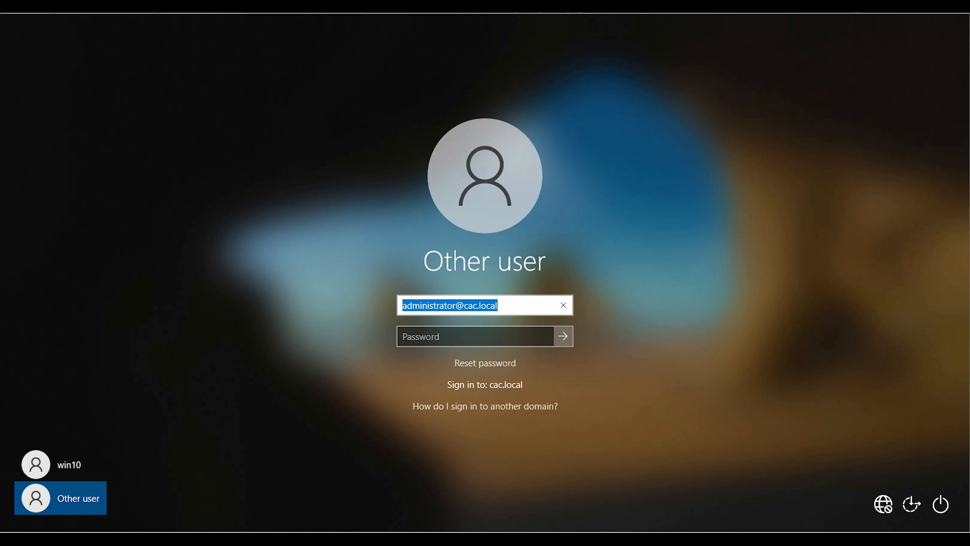
# Enter the domain administrator's account password and sign in to cac.local.
pyautogui.click(433, 339)
pyautogui.write('•••')
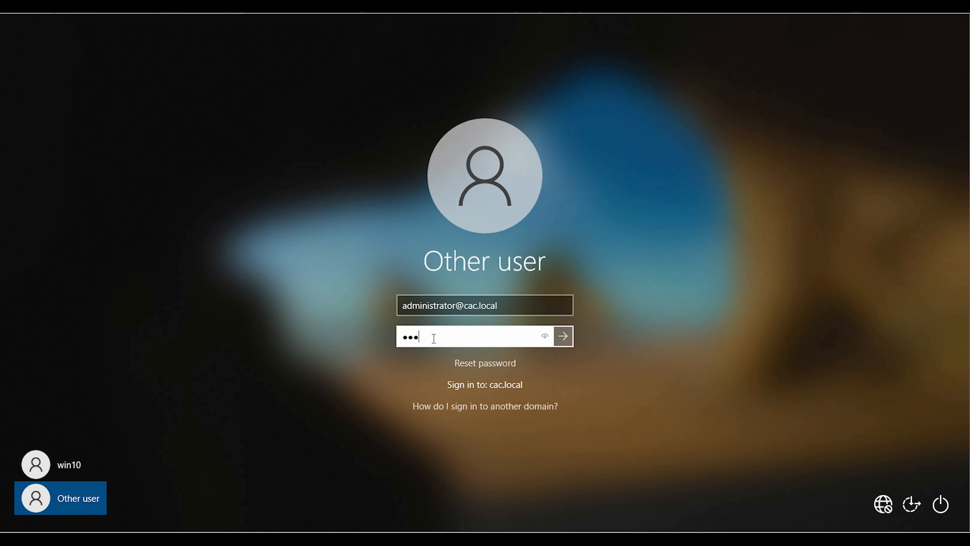
pyautogui.write('•••••••••')
pyautogui.press('Return')
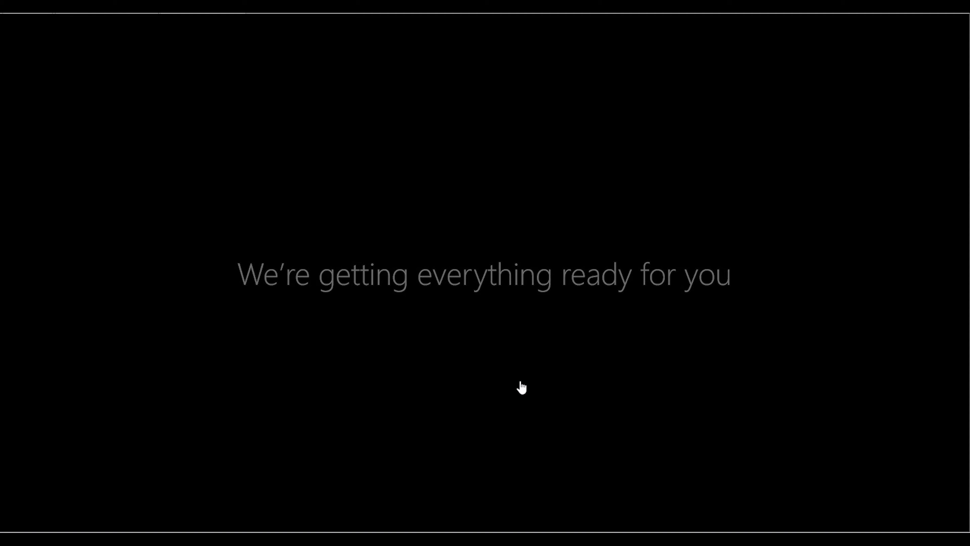
# Search Windows for "active directory", open the Access work or school settings and check the PC's domain connection entry.
pyautogui.click(133, 518)
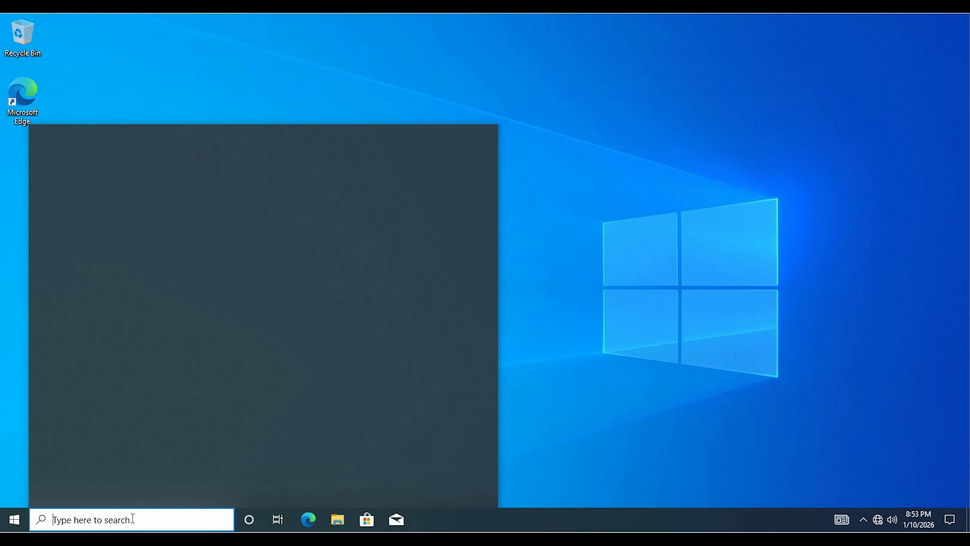
pyautogui.write('actiu')
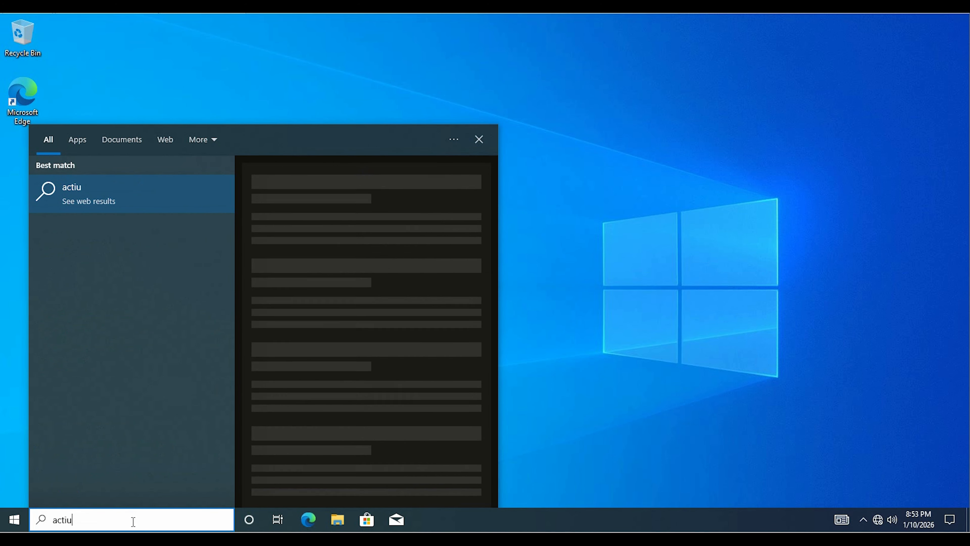
pyautogui.press('BackSpace')
pyautogui.write('ve ')
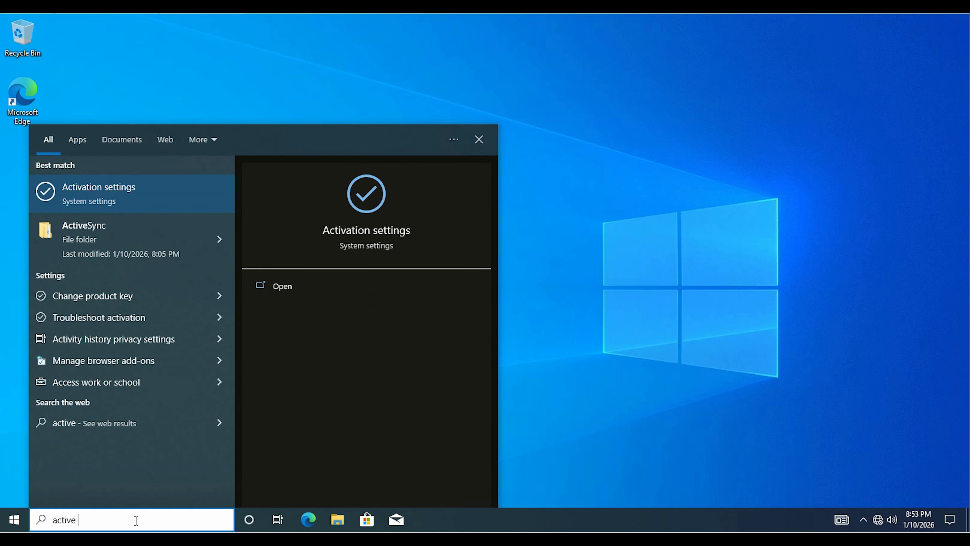
pyautogui.write('directory')
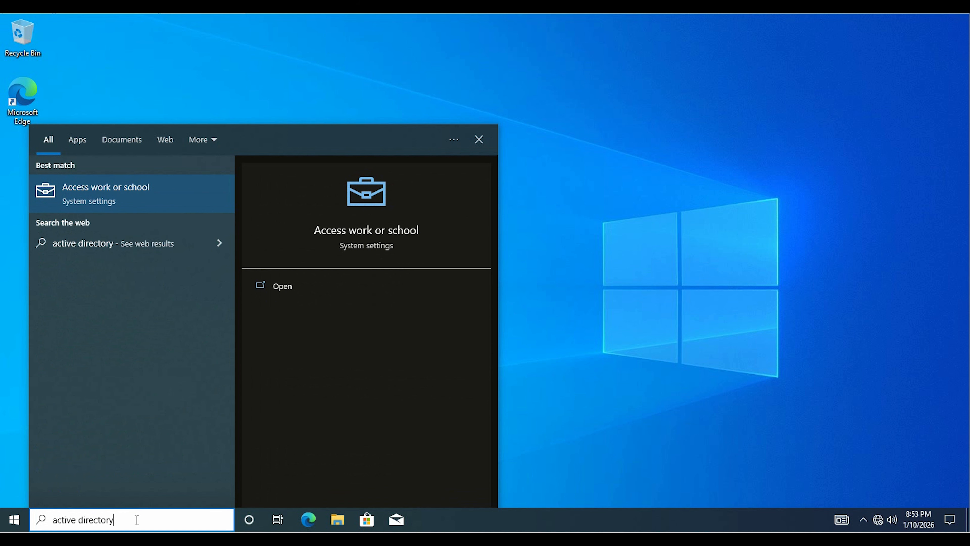
pyautogui.press('Return')
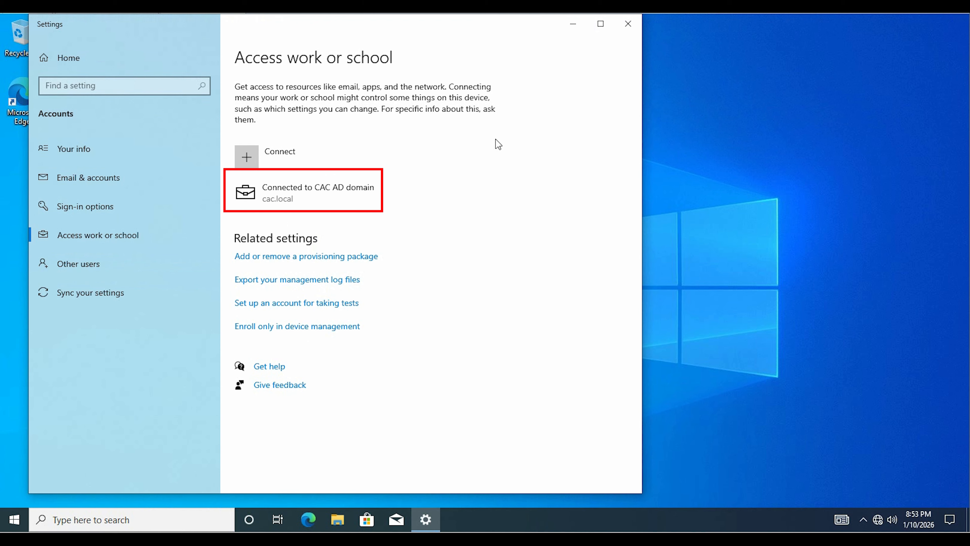
pyautogui.click(311, 188)
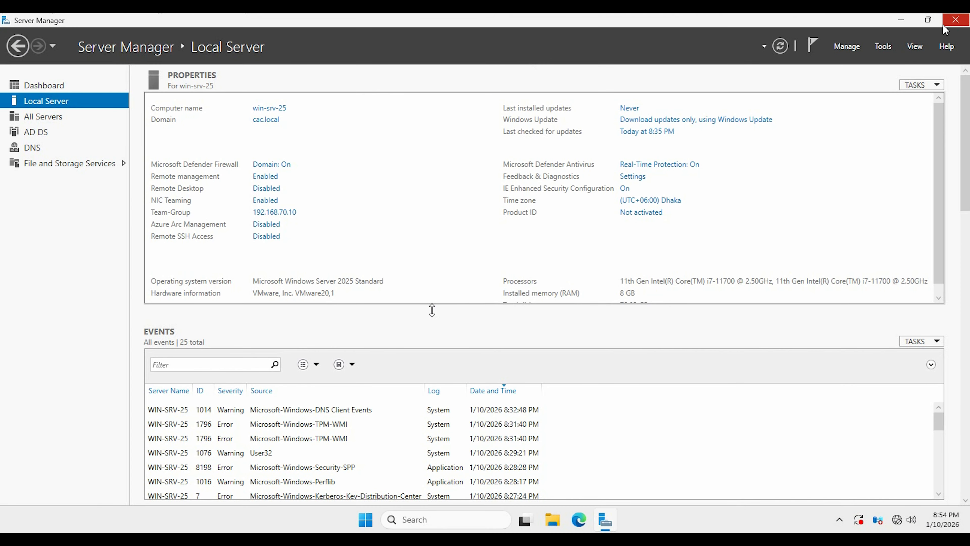
# On the Windows Server machine, search for "active" and open Active Directory Users and Computers.
pyautogui.click(458, 519)
pyautogui.write('active')
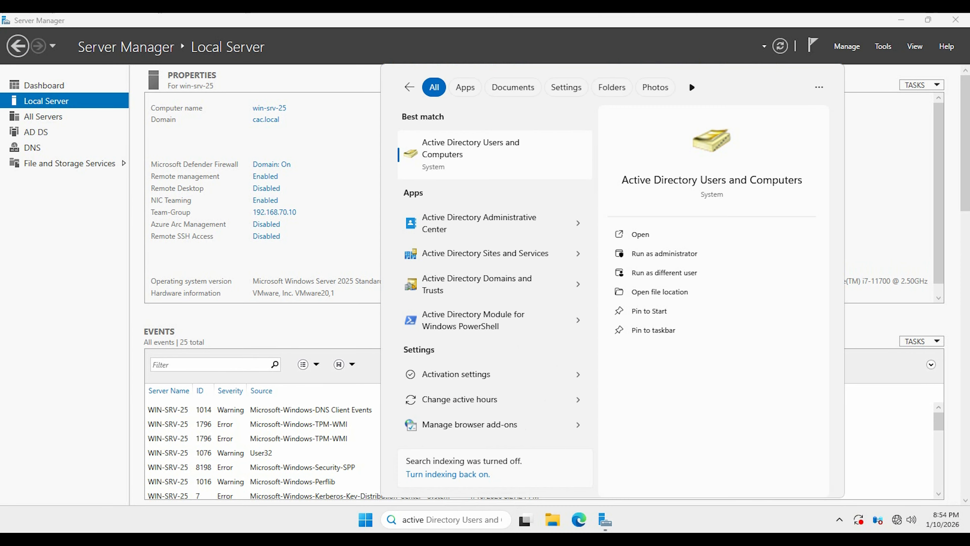
pyautogui.click(450, 153)
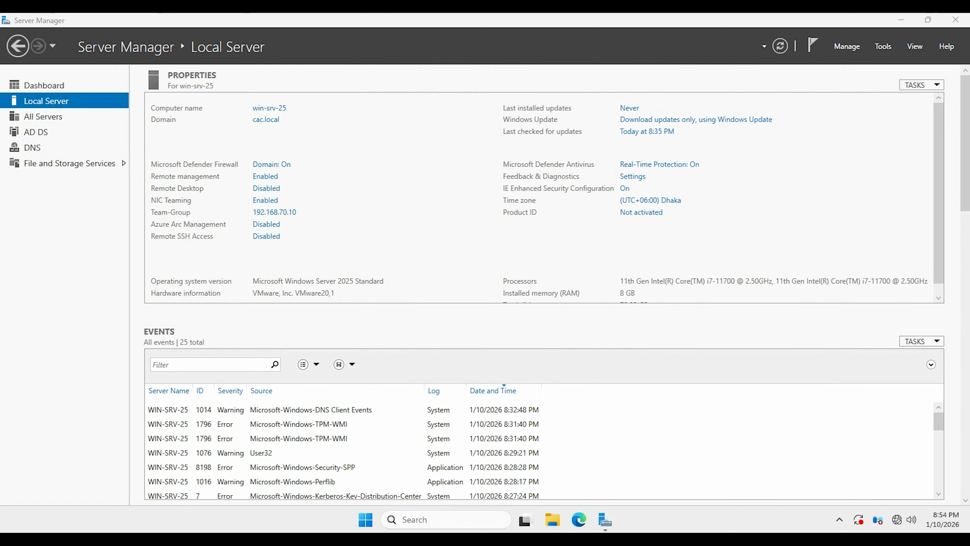
pyautogui.click(463, 74)
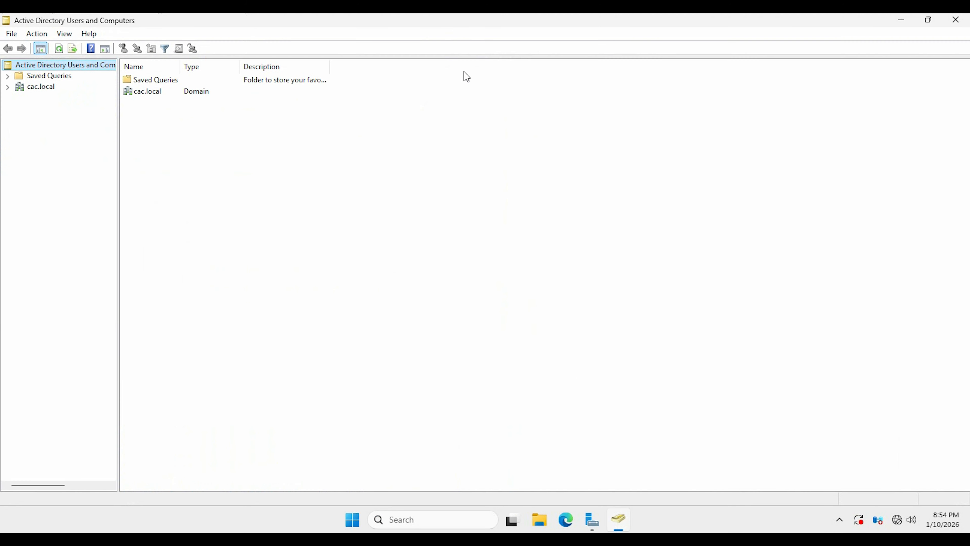
# Expand the cac.local domain and list the contents of its Computers container to check for the joined PC.
pyautogui.click(7, 87)
pyautogui.click(19, 108)
pyautogui.click(52, 109)
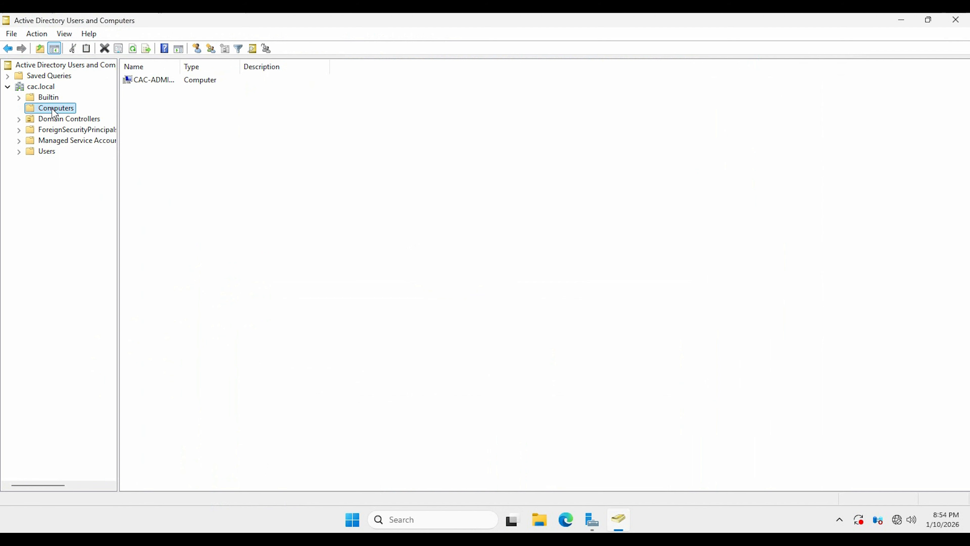